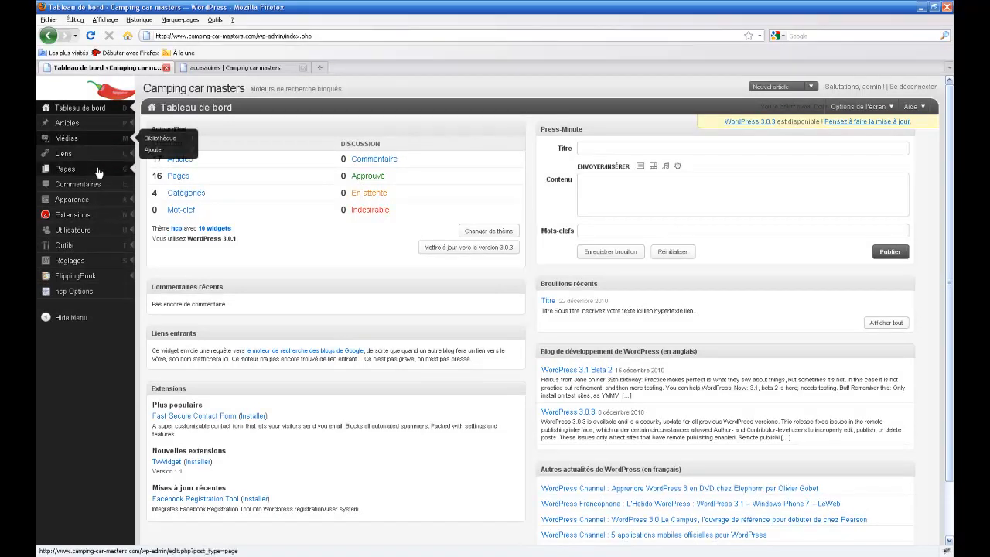
Add a new book in FlippingBook's book management and name it "Catalogue promotion accessoires"
mouse_move(92, 276)
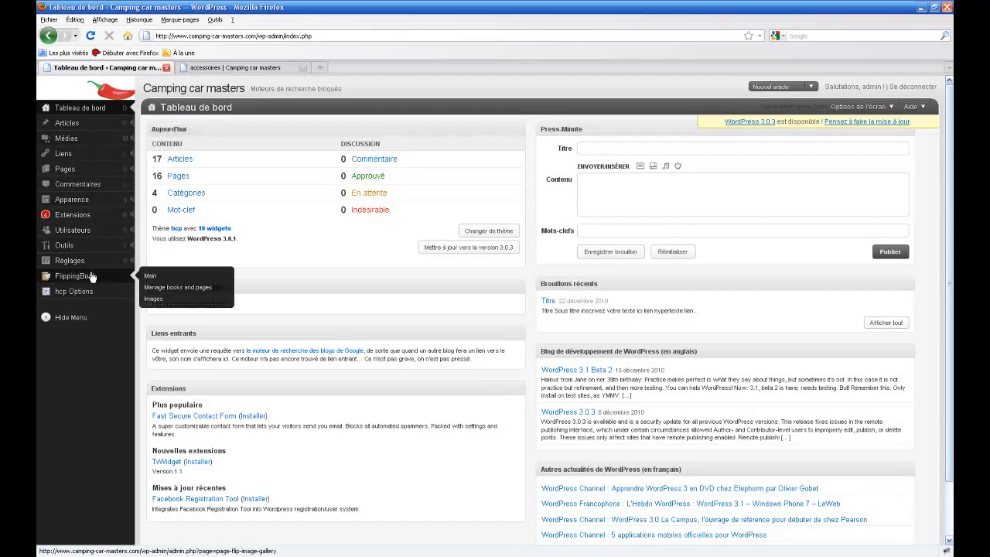
click(187, 287)
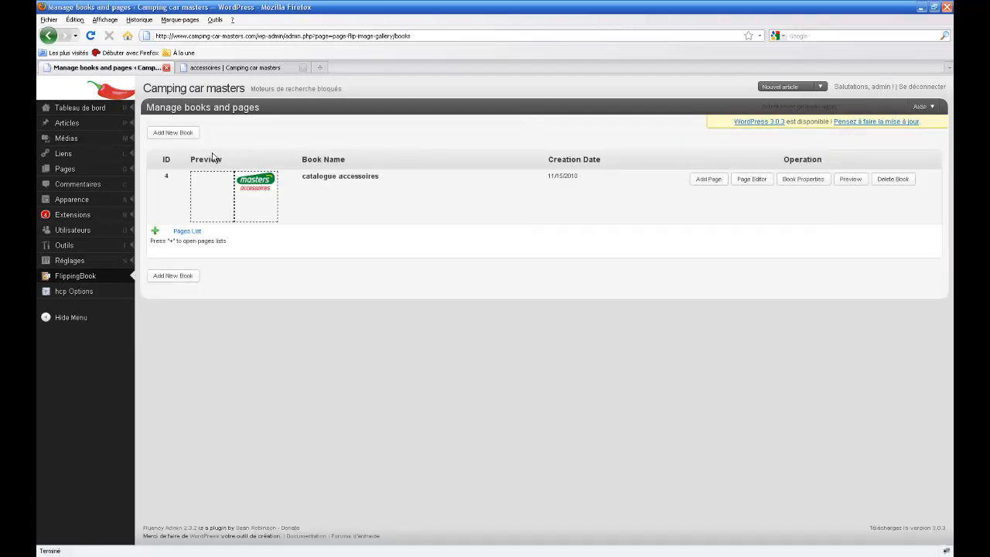
click(177, 134)
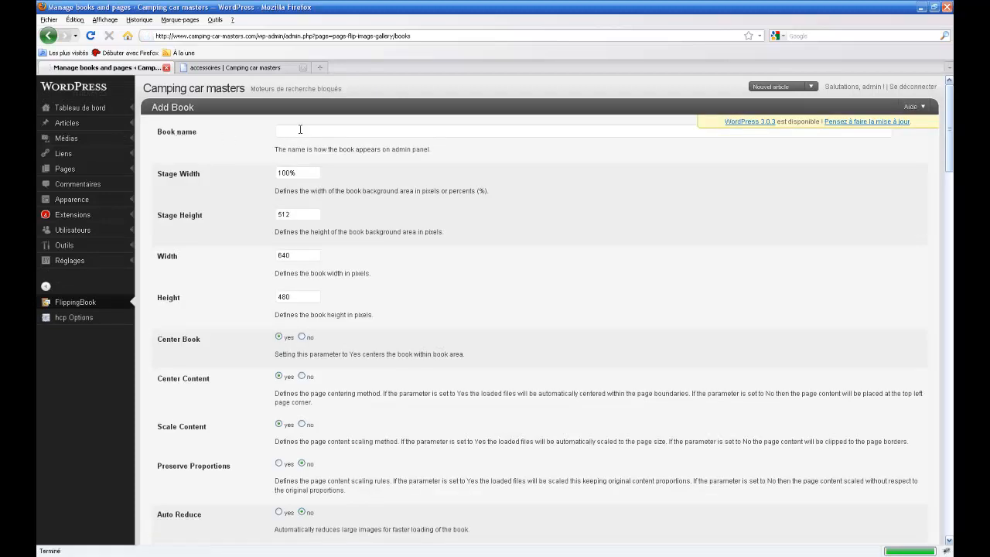
click(369, 129)
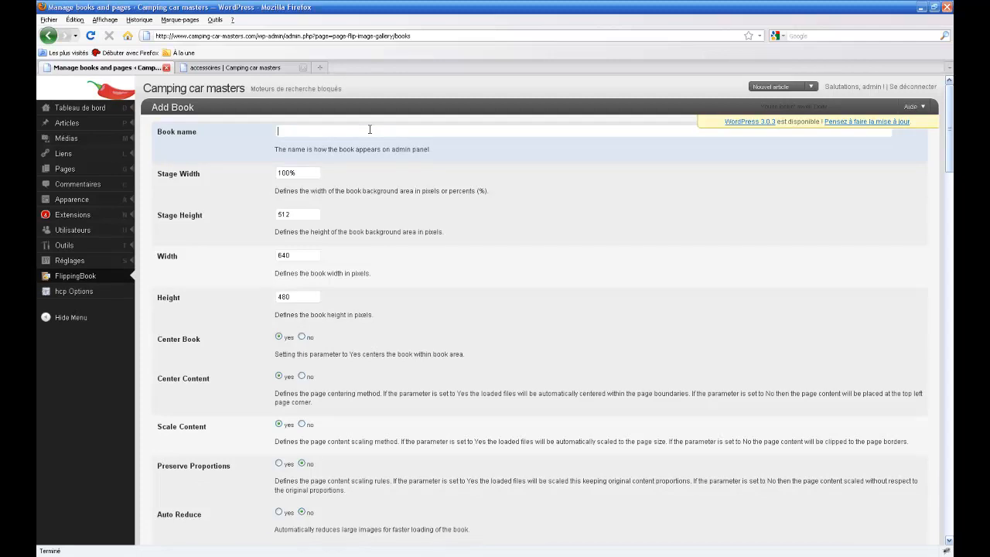
text(Catalogue promotion accessoires)
Enable Preserve Proportions and Auto Reduce for the new book
scroll(379, 251, down, 3)
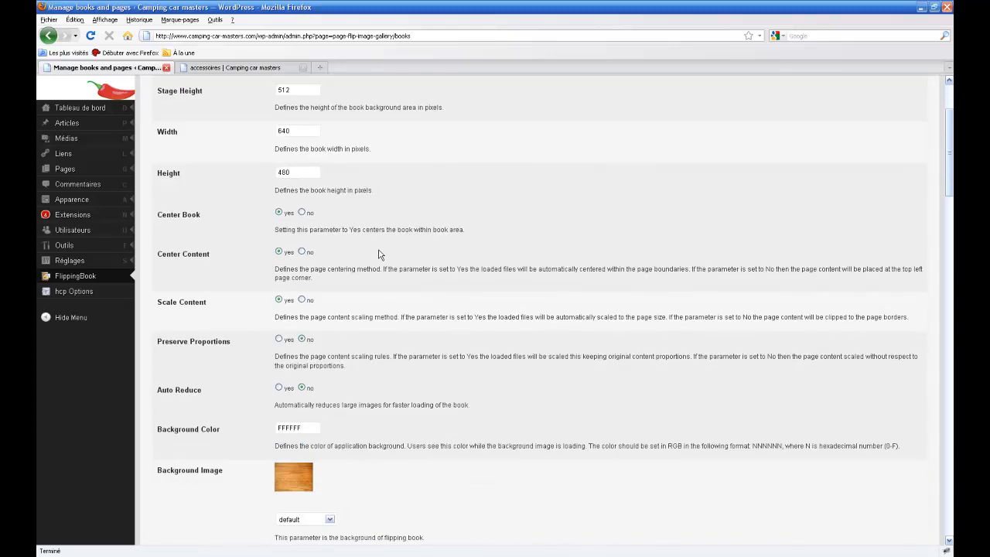
scroll(379, 254, down, 2)
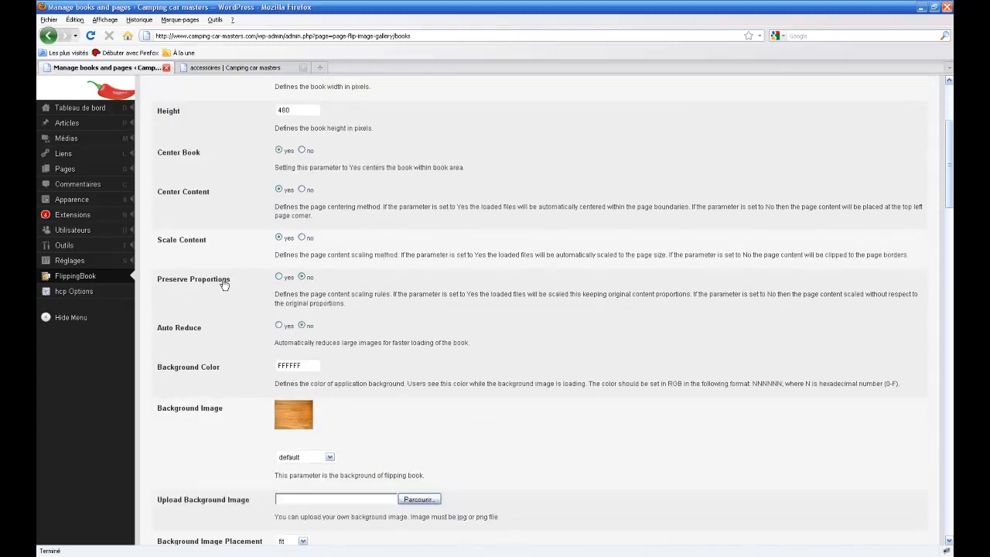
click(279, 276)
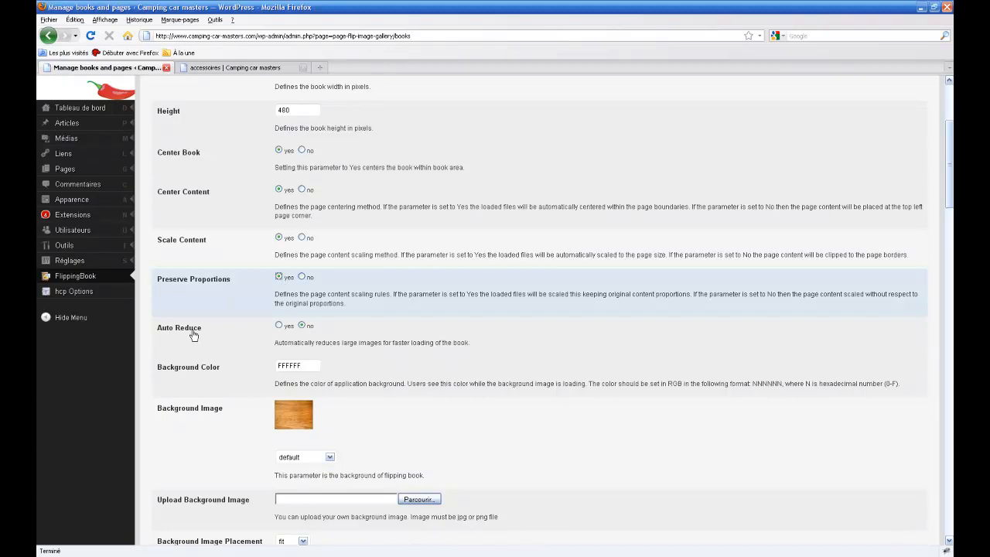
click(278, 327)
Set the book's Background Image to No Background
scroll(379, 332, down, 4)
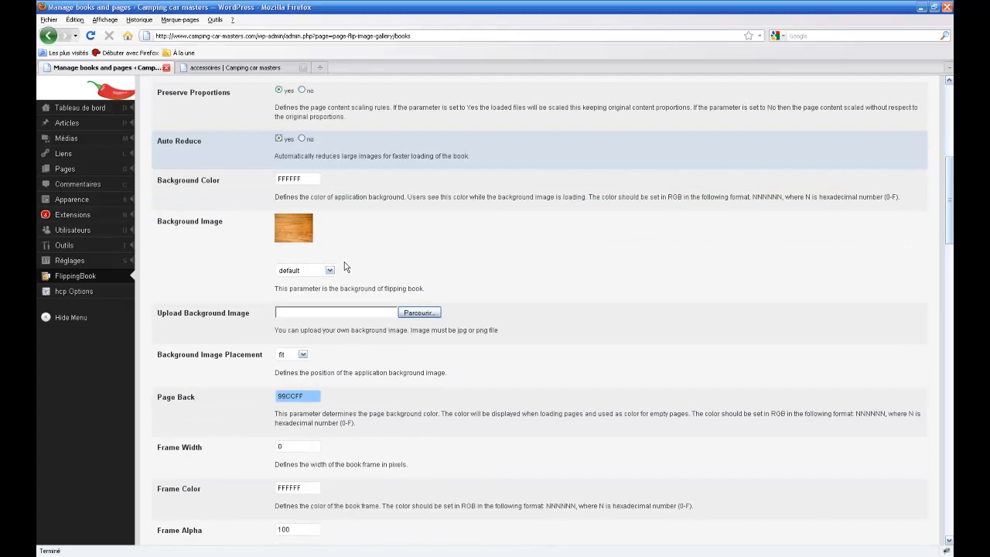
click(333, 270)
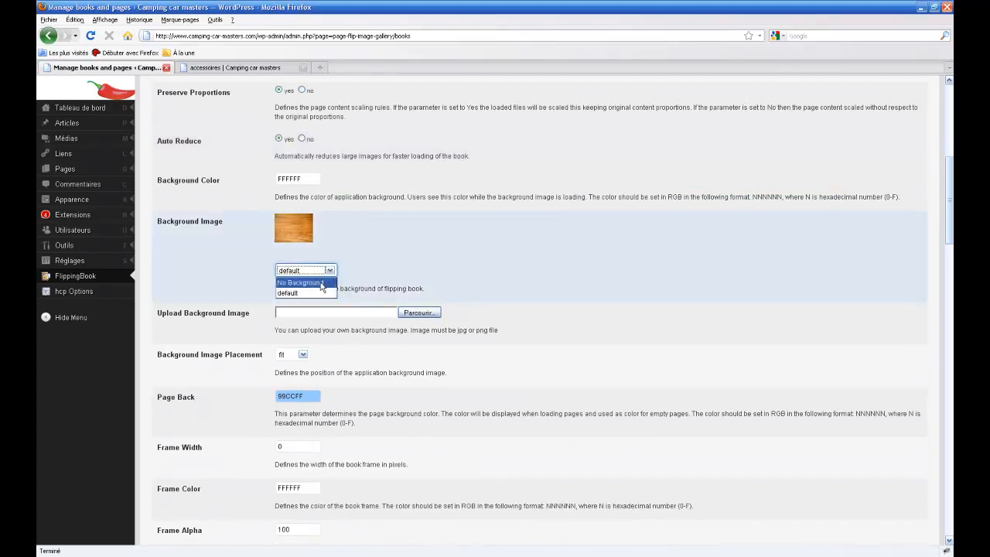
click(321, 283)
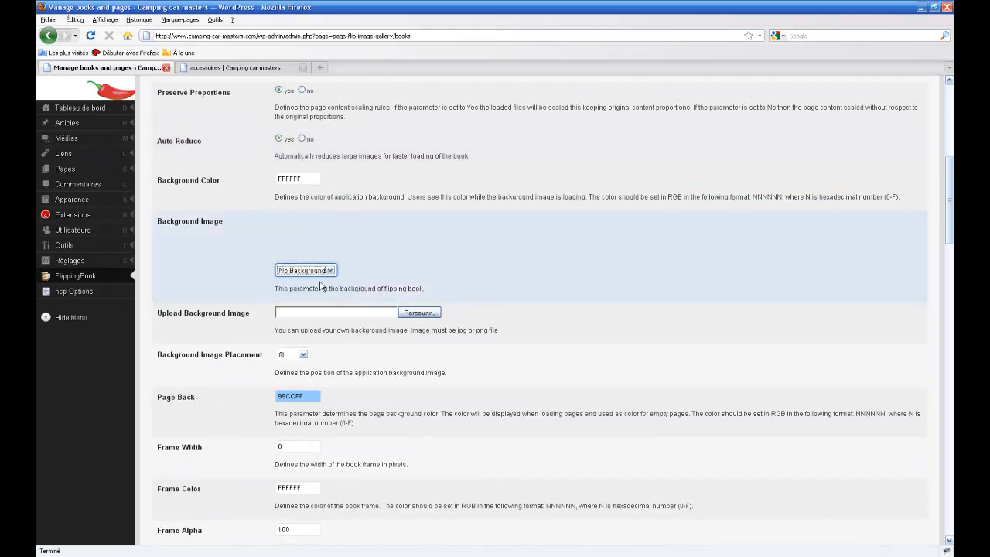
Copy the Background Color value FFFFFF and paste it as the Page Back color
click(305, 178)
key(ctrl+c)
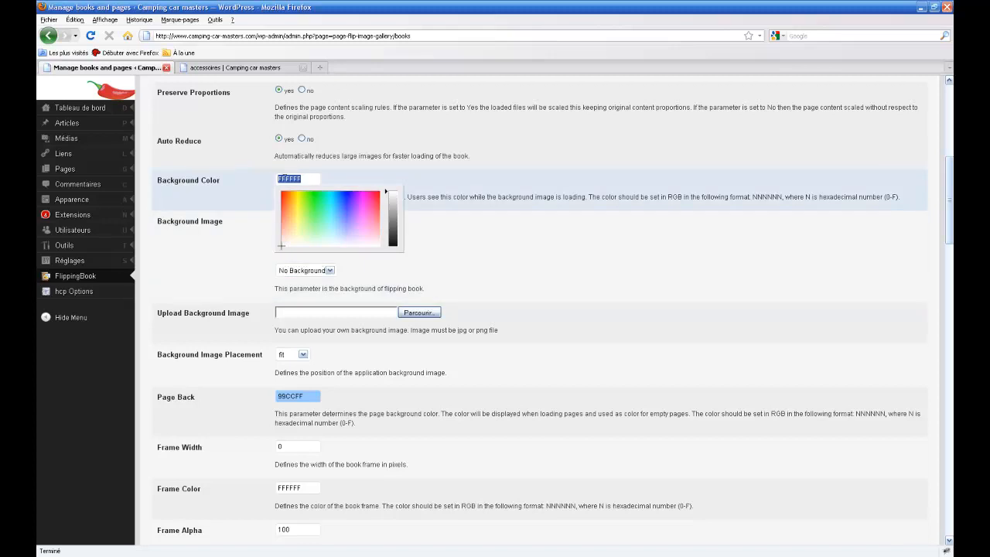
right_click(288, 179)
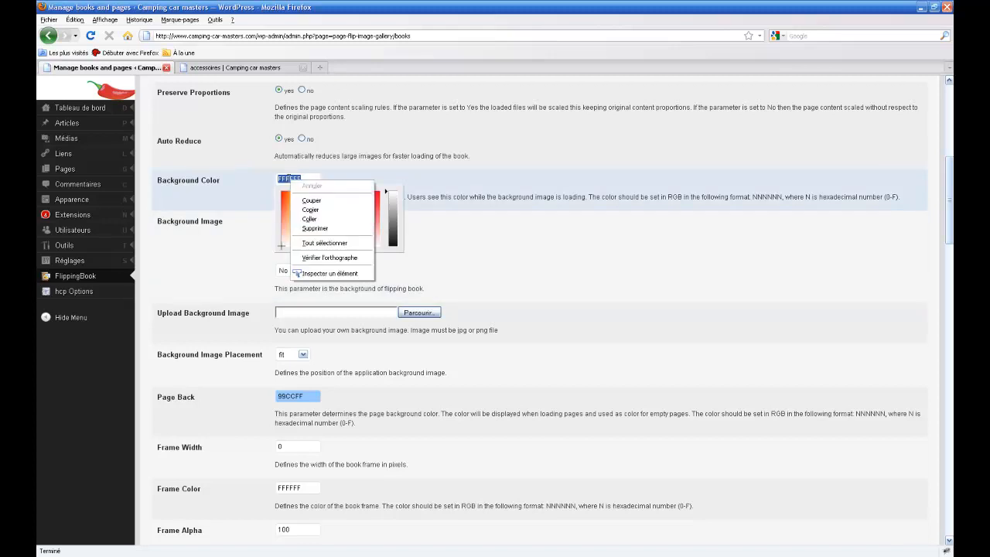
click(306, 212)
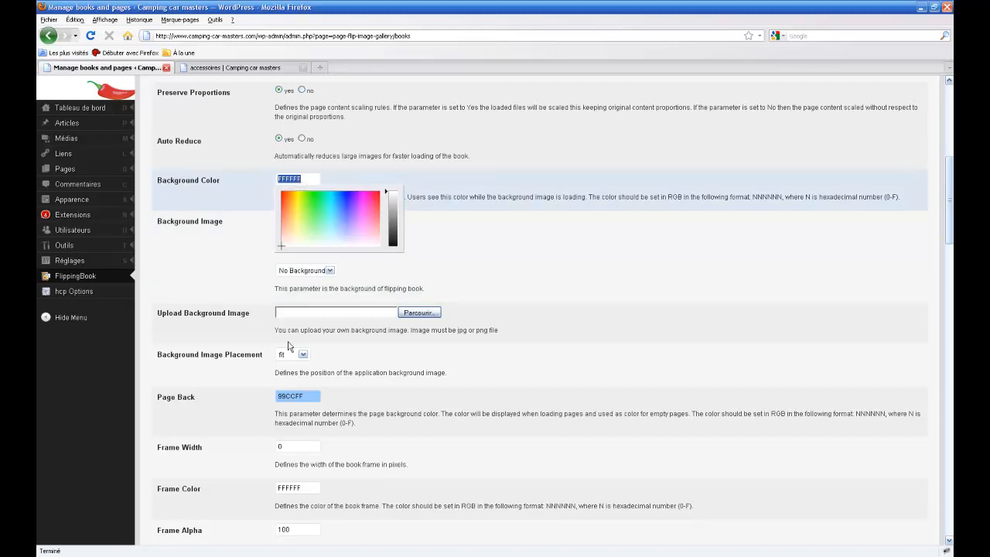
click(309, 396)
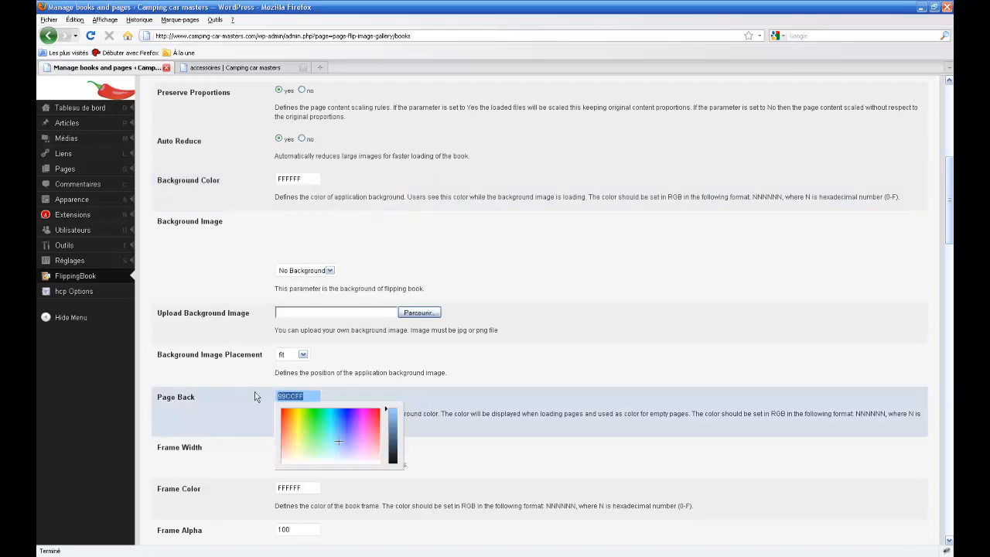
right_click(286, 395)
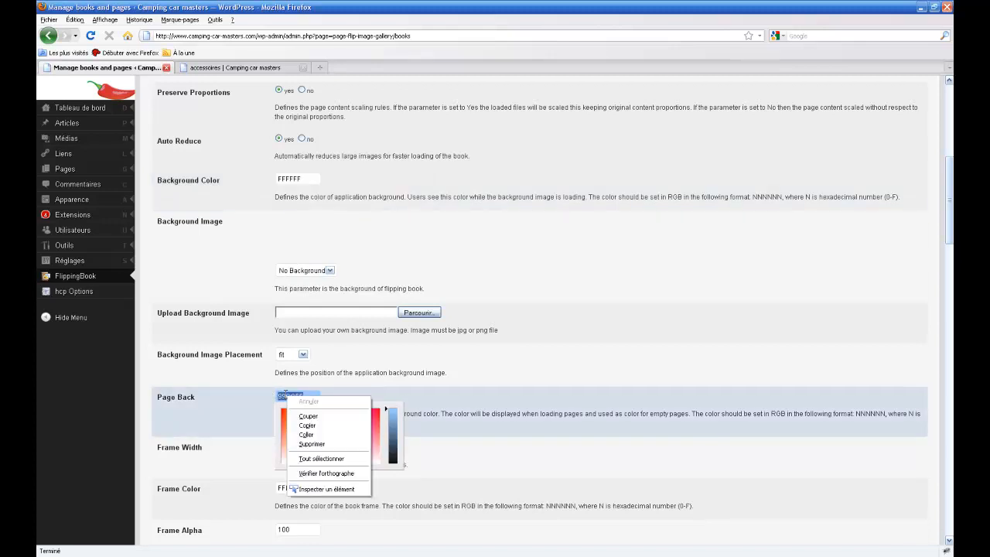
click(308, 435)
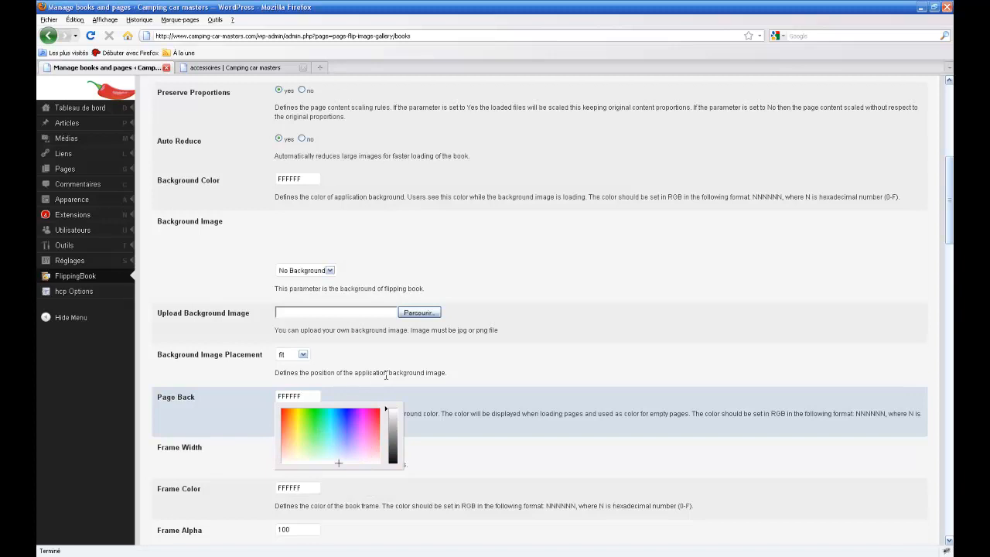
click(386, 375)
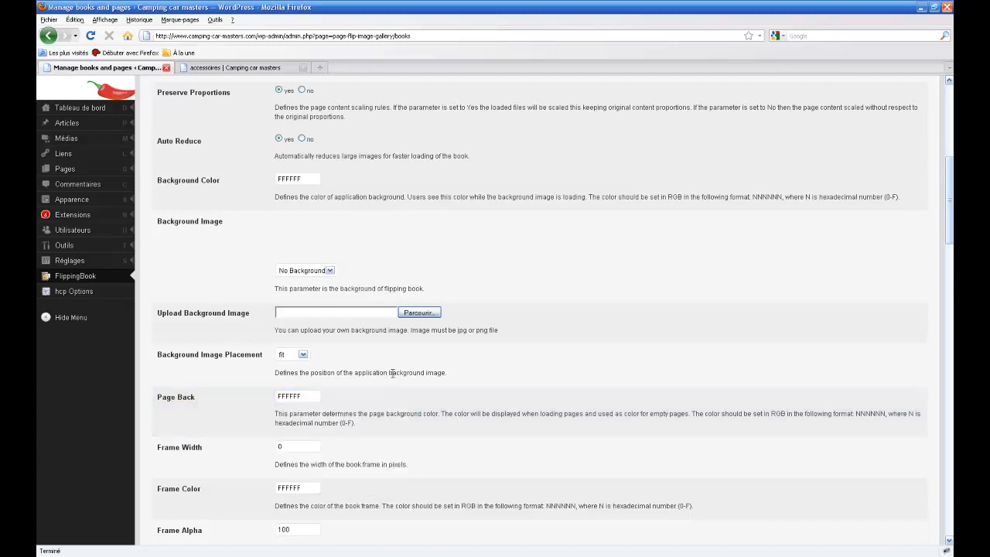
Leave the remaining book settings at their defaults and submit the form to add the book
scroll(393, 375, down, 10)
scroll(393, 375, down, 15)
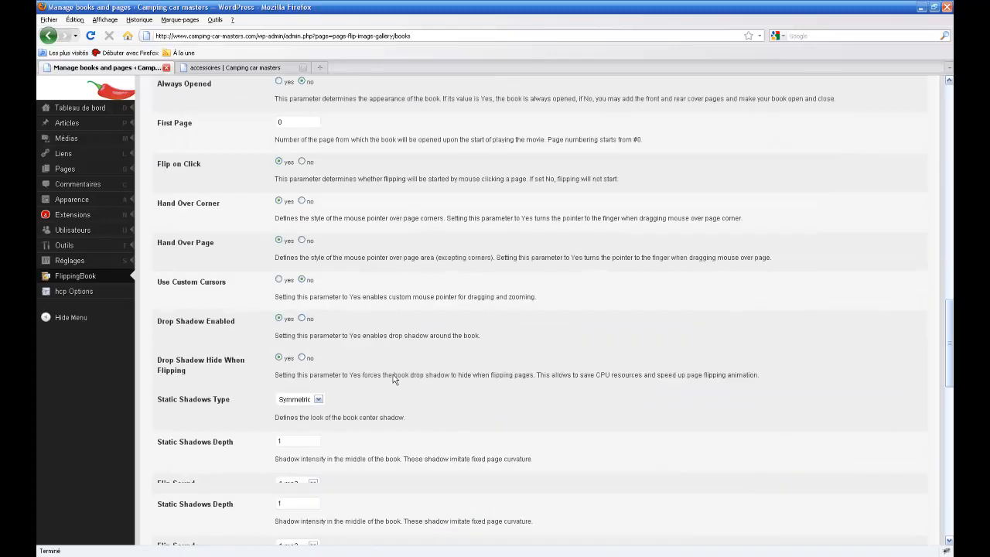
scroll(393, 375, down, 2)
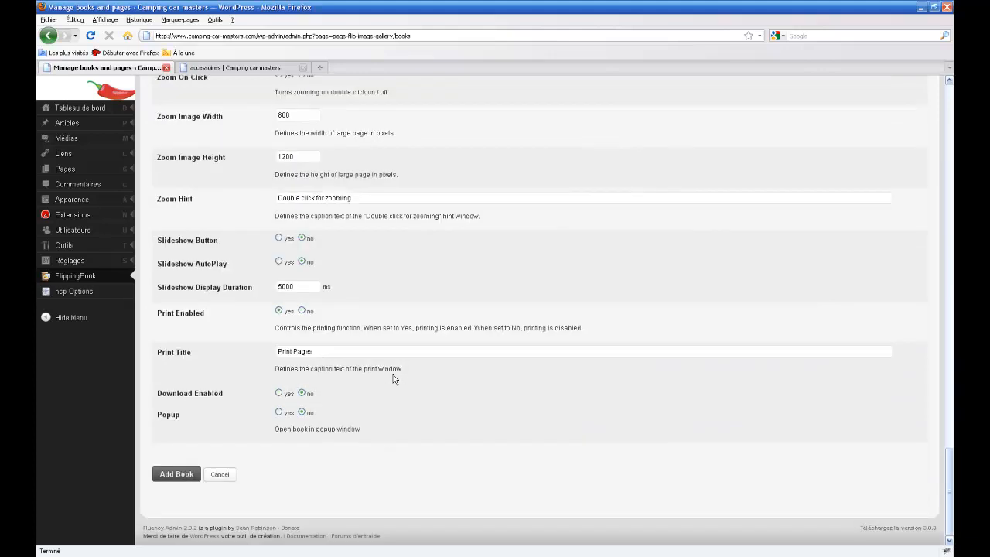
click(184, 475)
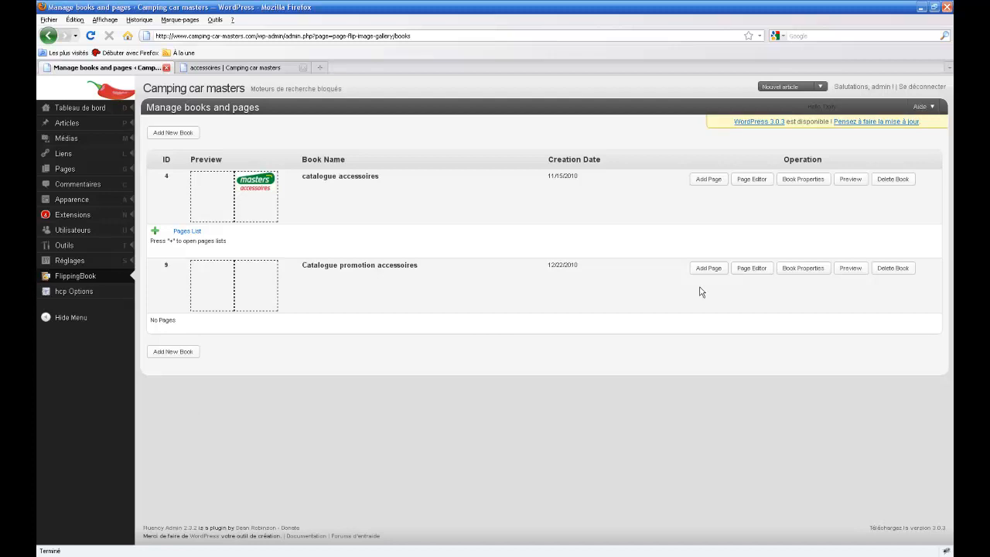
Start adding pages to the "Catalogue promotion accessoires" book and create an image gallery named "Galerie catalogue promotion accessoires"
click(719, 272)
click(719, 273)
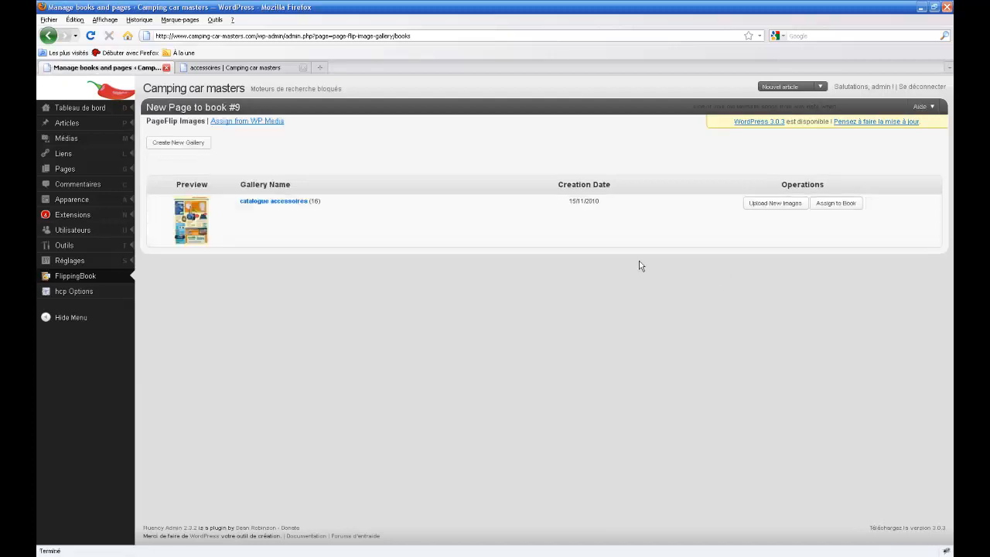
click(179, 142)
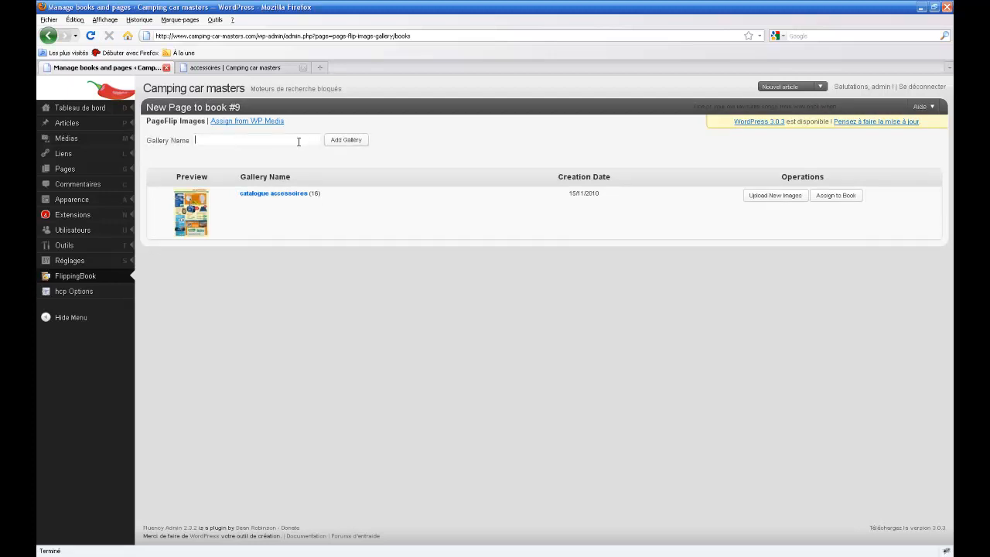
text(Galerie catalogue promotion accessoires)
click(350, 141)
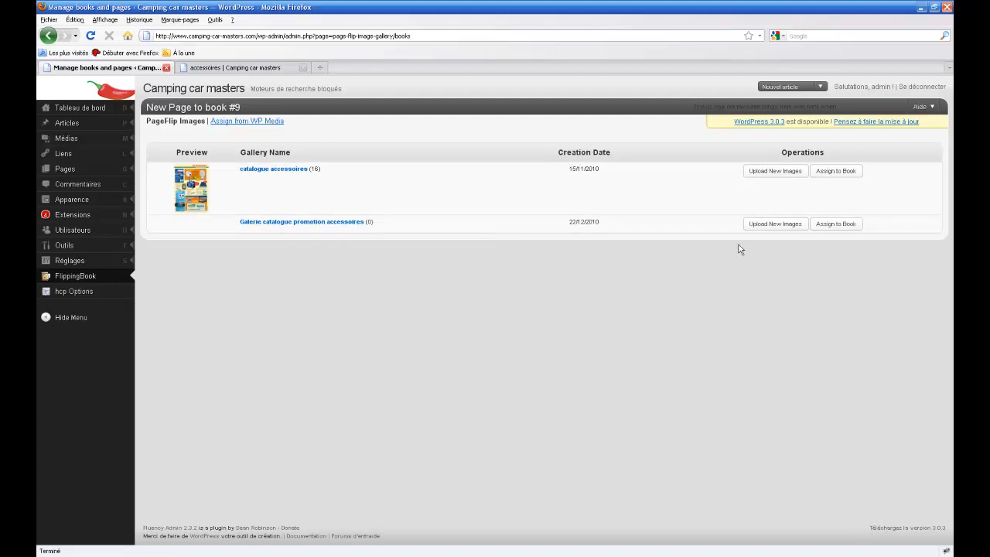
Using the Browser Uploader for the "Galerie catalogue promotion accessoires" gallery, choose "IL Masters accessoires" from the flipbook folder in Mes images as the first image
click(777, 232)
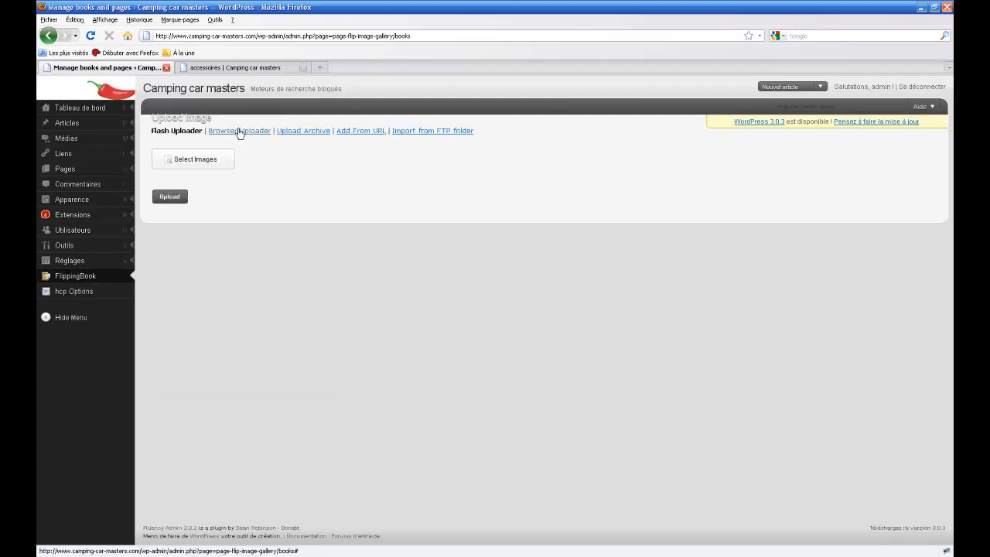
click(240, 131)
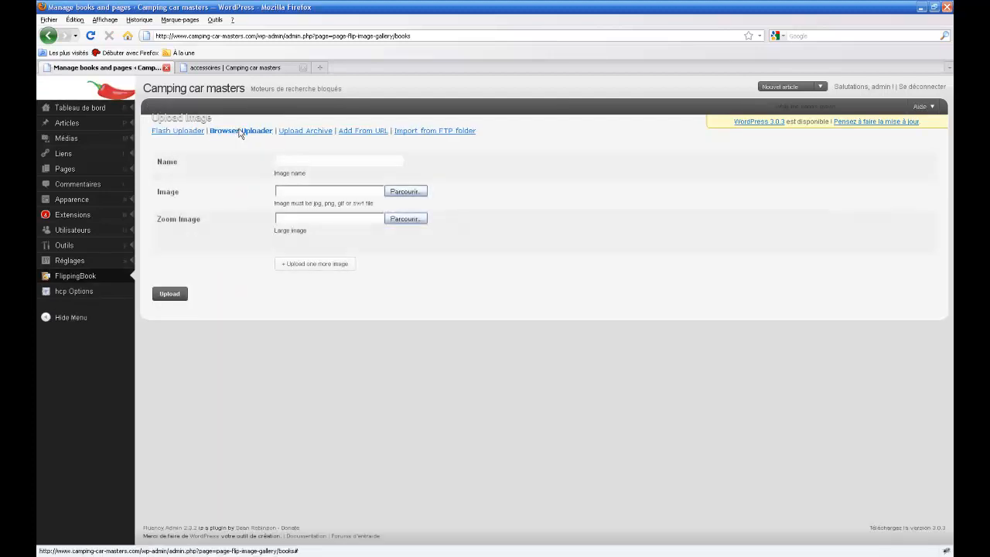
click(405, 192)
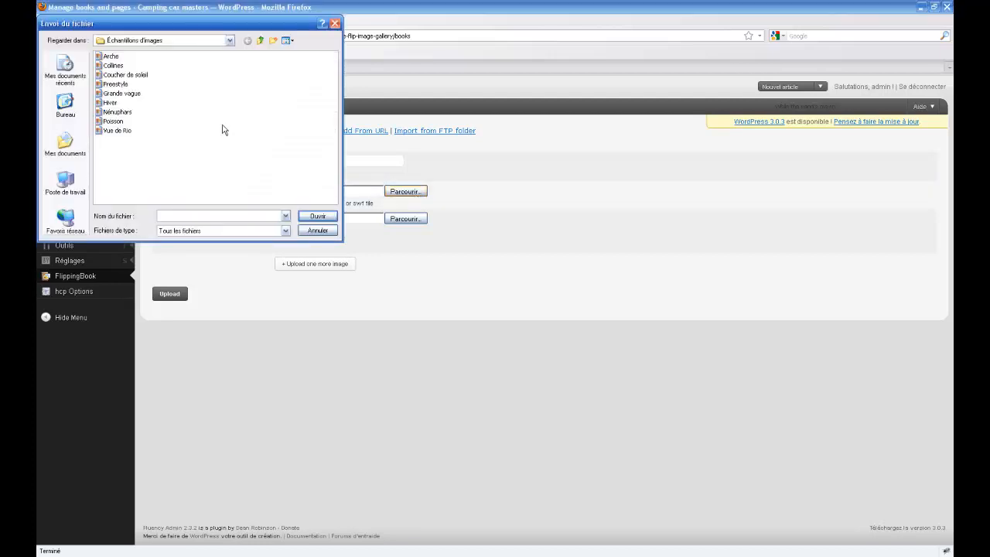
click(260, 41)
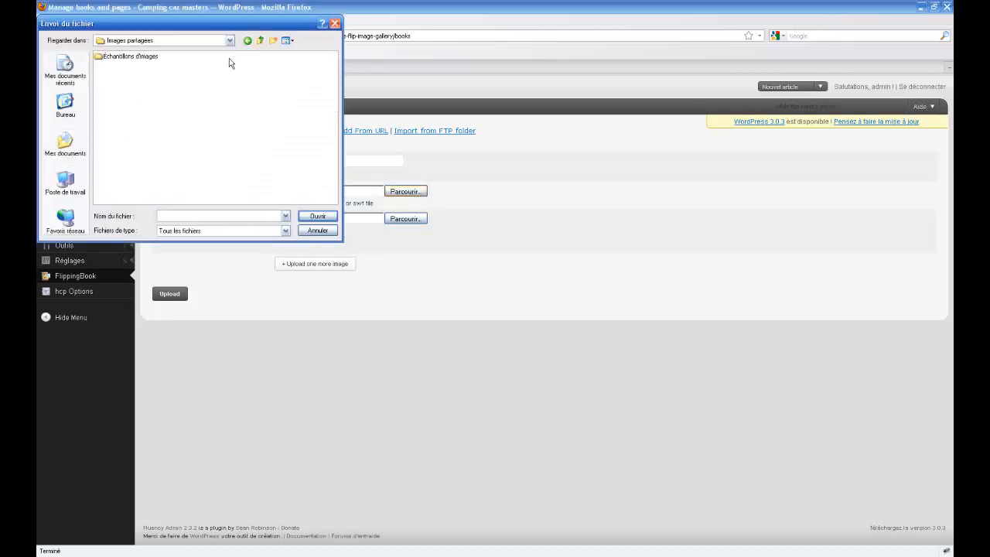
click(65, 142)
double_click(109, 85)
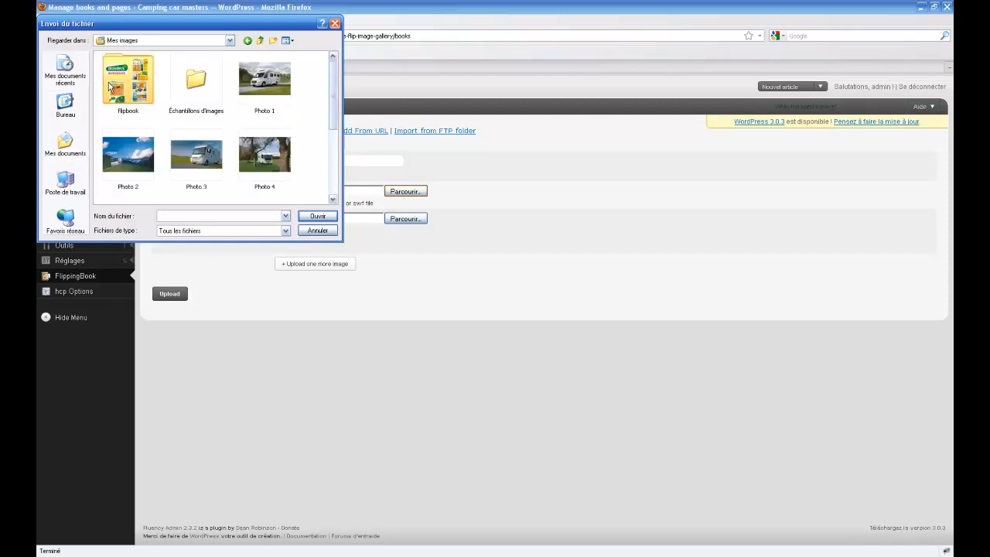
click(126, 85)
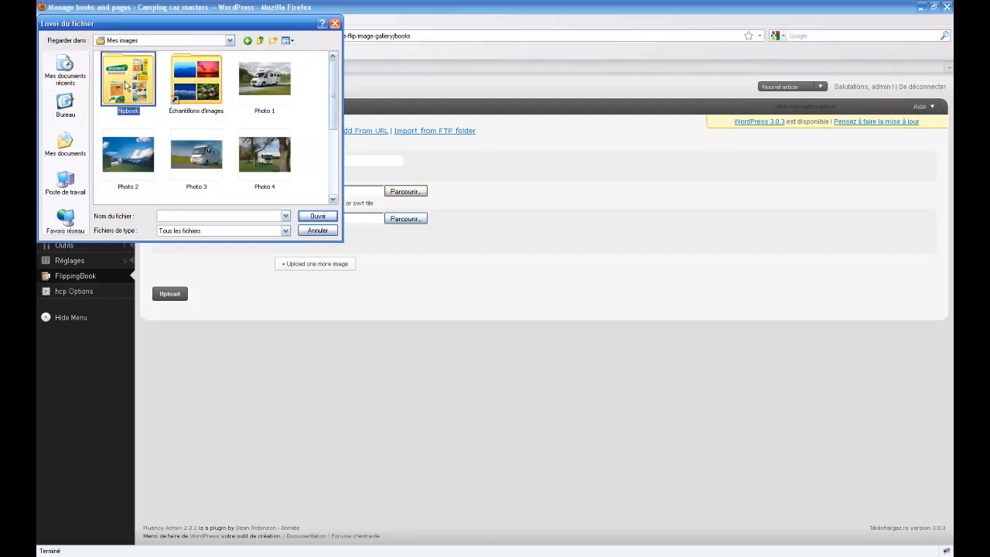
double_click(126, 85)
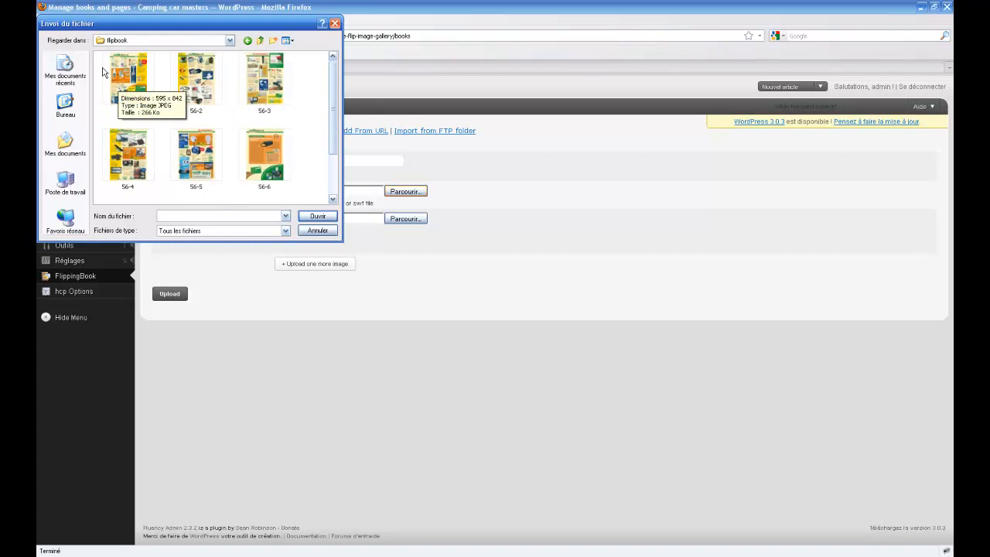
drag(103, 69, 161, 84)
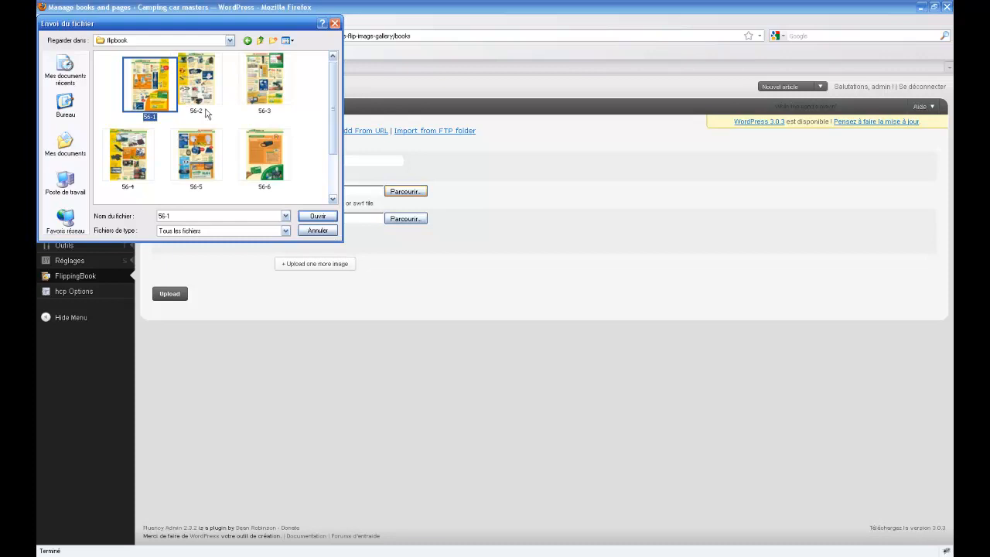
scroll(215, 132, down, 2)
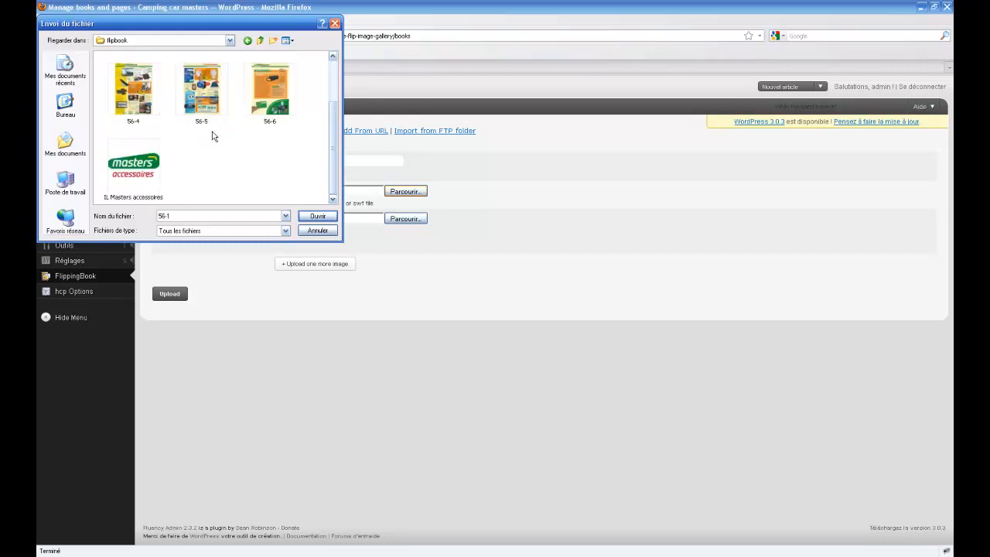
click(144, 173)
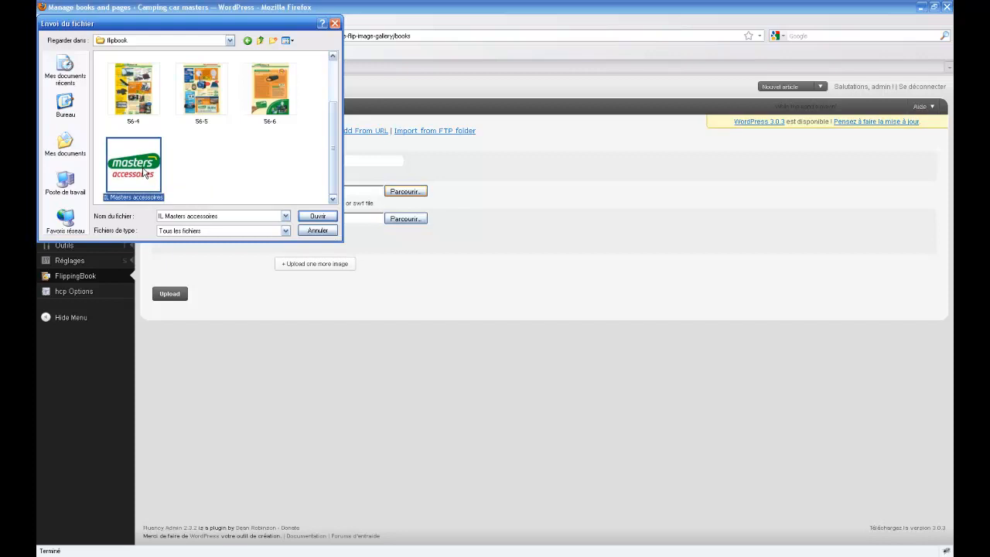
click(318, 217)
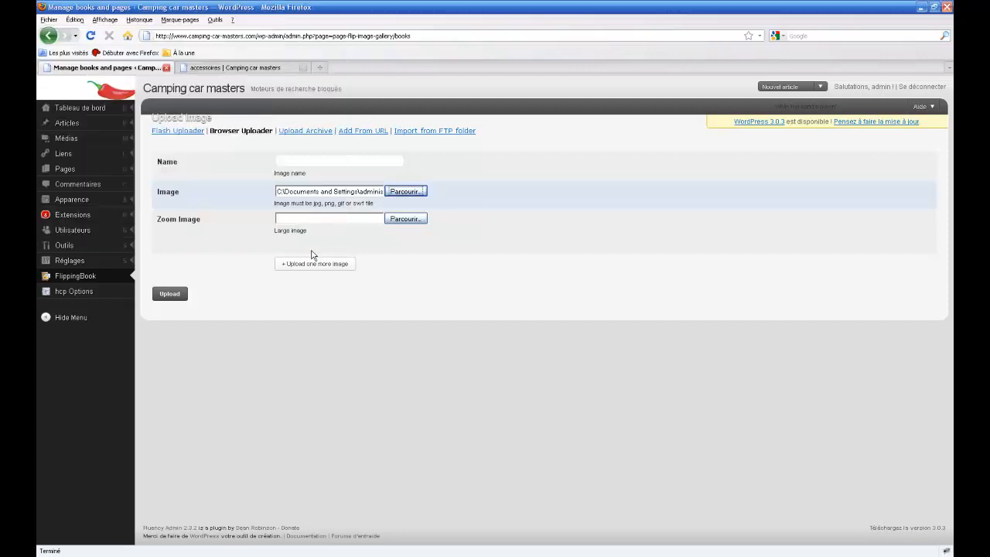
Add two more image entries to the upload and choose 56-1 and 56-2 from the flipbook folder for them
click(313, 263)
click(403, 295)
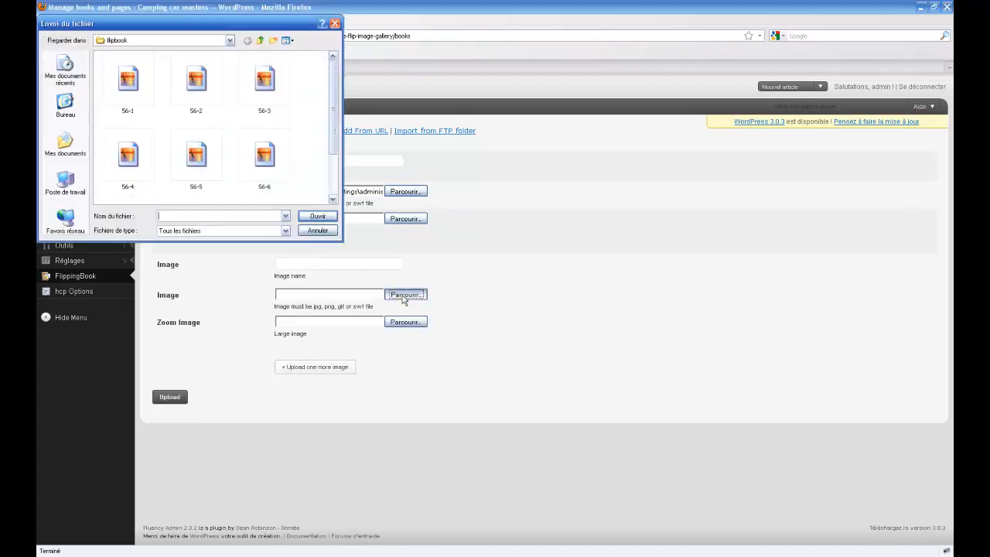
click(138, 94)
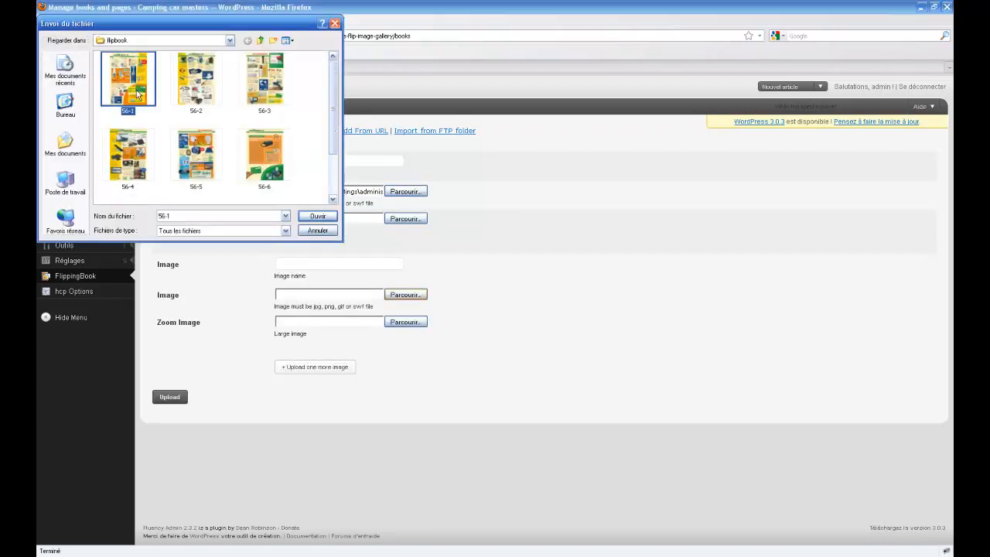
click(314, 217)
click(309, 368)
click(397, 398)
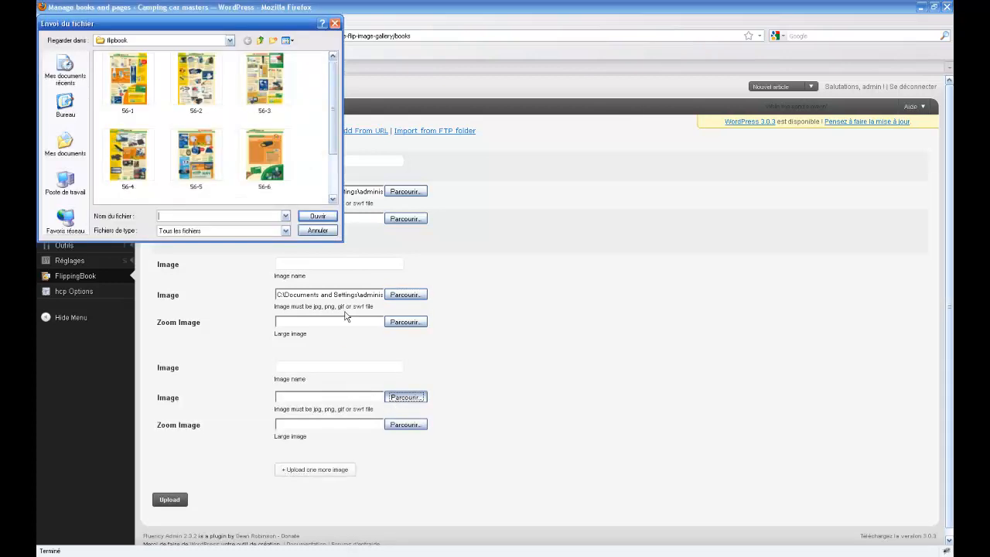
click(216, 96)
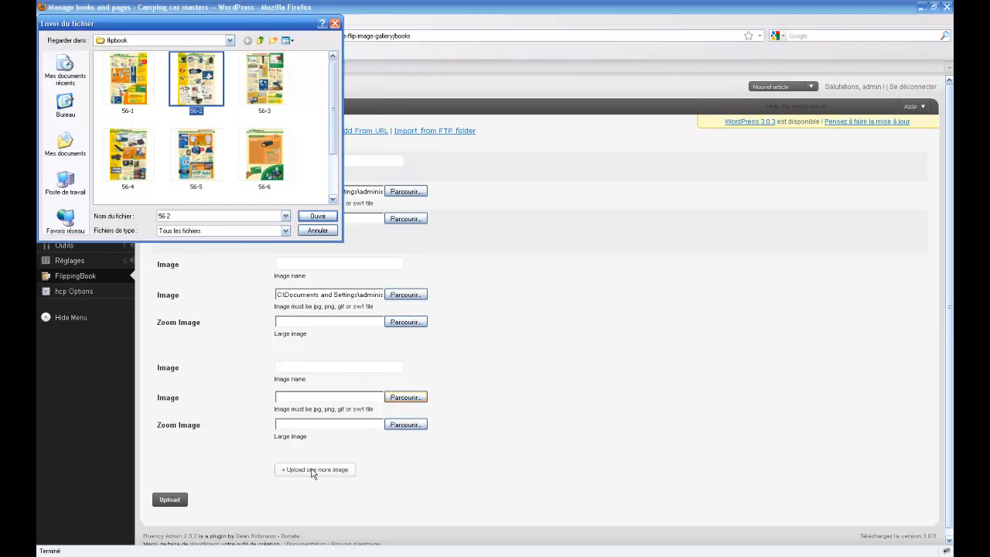
click(321, 217)
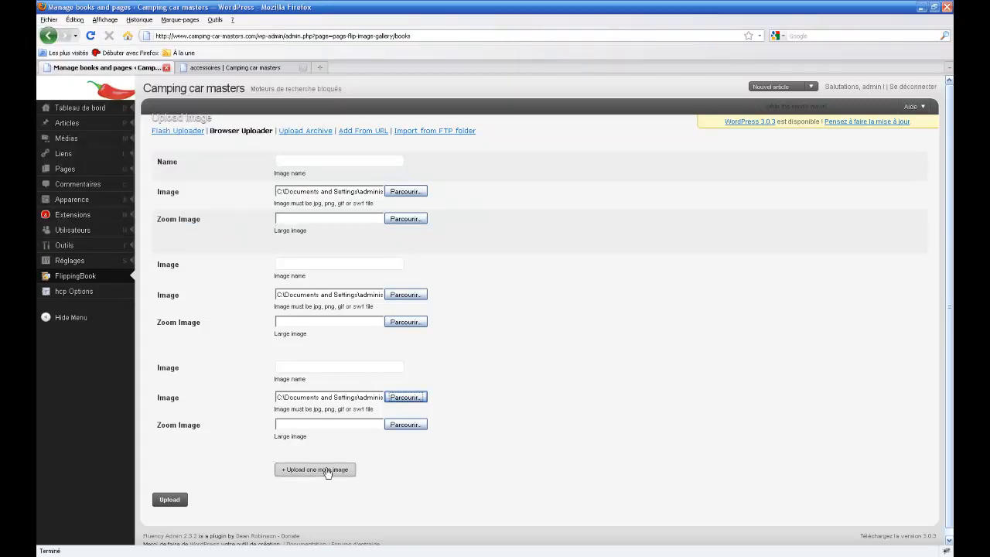
Add another image entry with 56-3 from the flipbook folder and upload all the chosen images
click(327, 472)
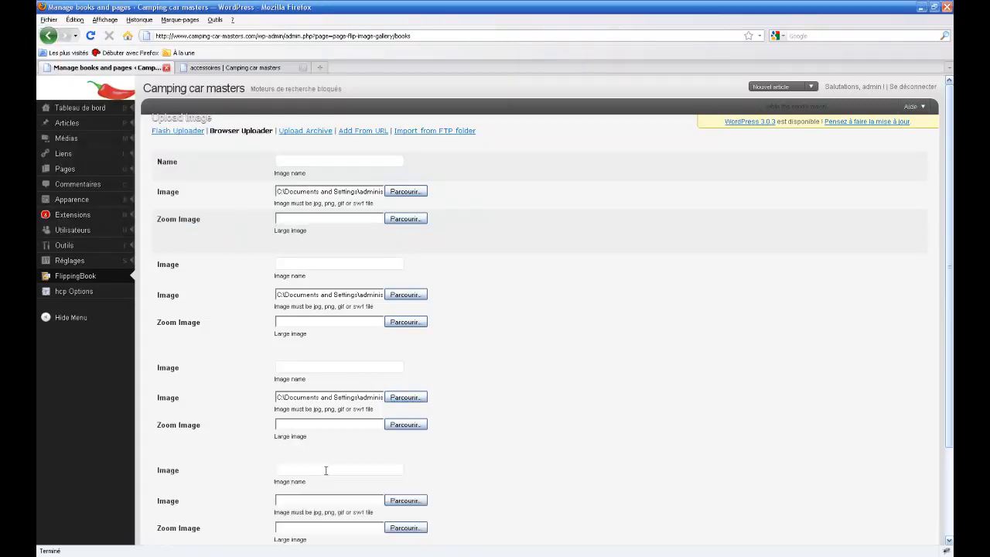
click(406, 501)
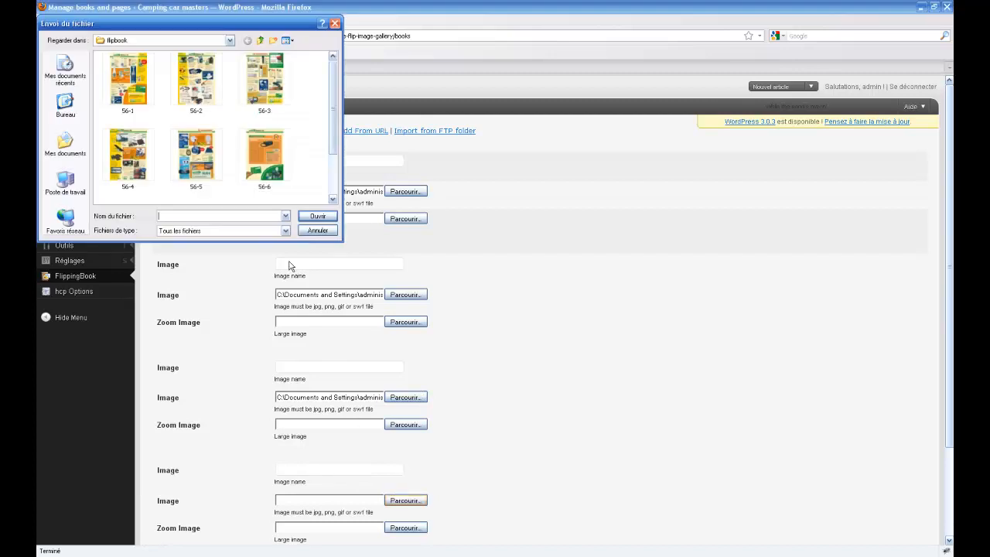
click(260, 99)
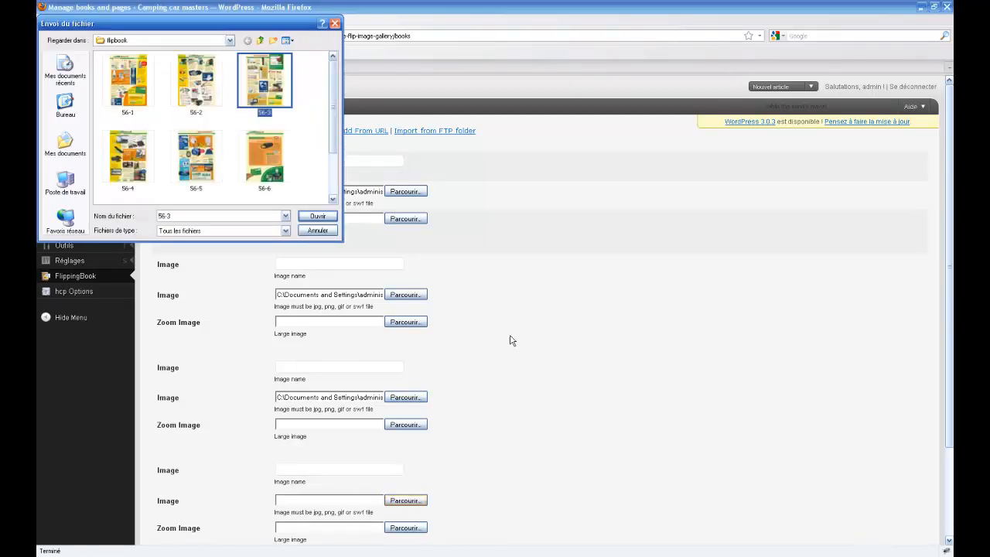
click(317, 216)
scroll(541, 318, down, 3)
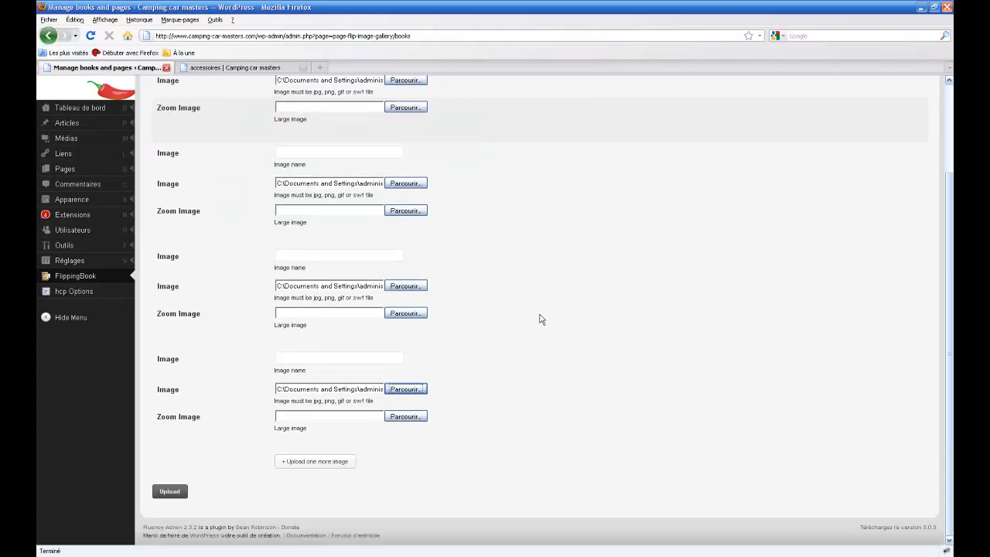
click(173, 491)
click(172, 491)
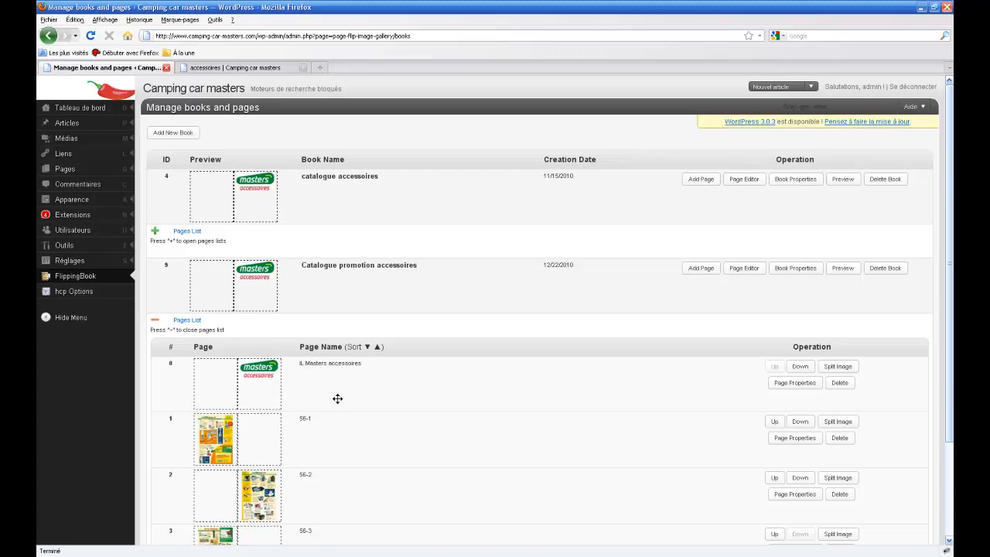
Check the ID and page list of the "Catalogue promotion accessoires" book and open the WordPress page "Promotions" for editing
scroll(338, 398, down, 3)
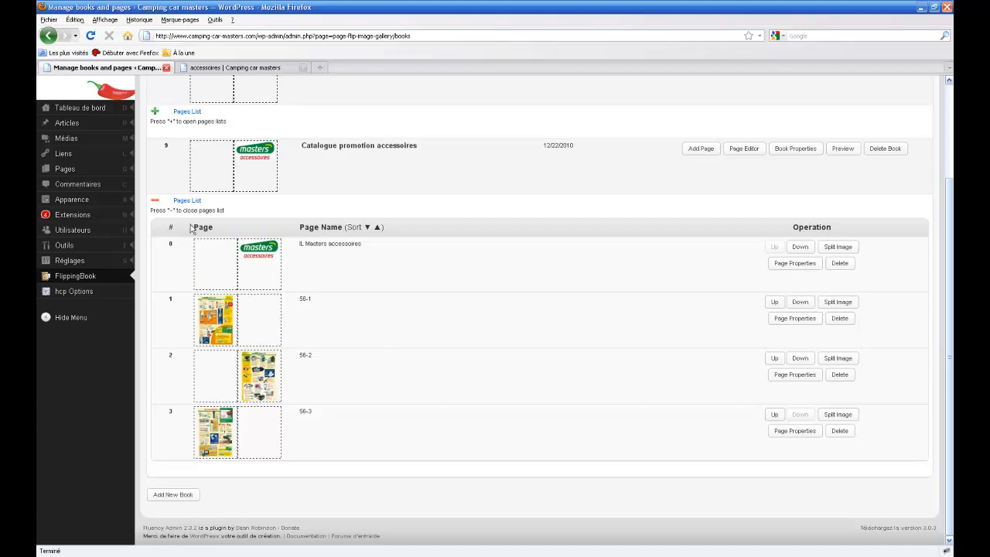
scroll(178, 208, up, 3)
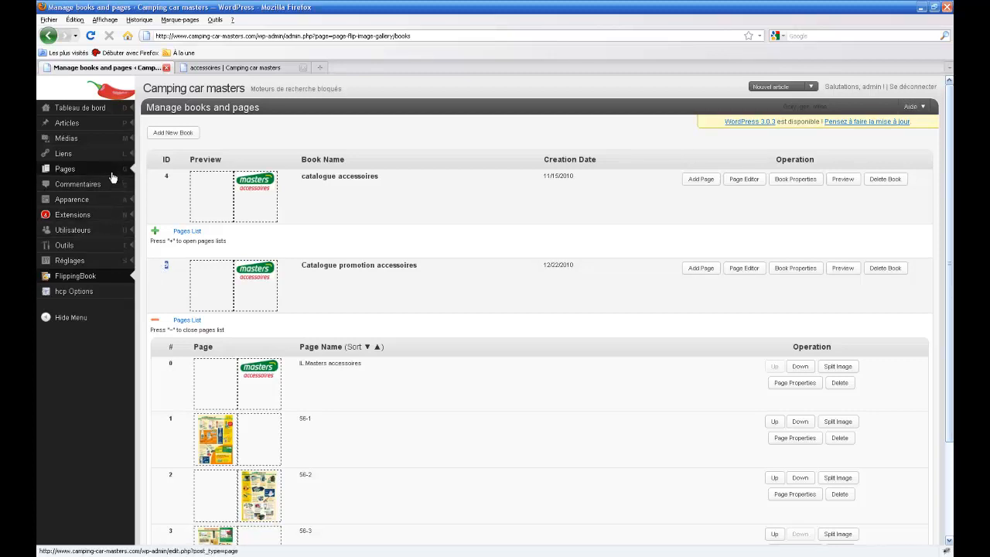
mouse_move(111, 176)
click(152, 172)
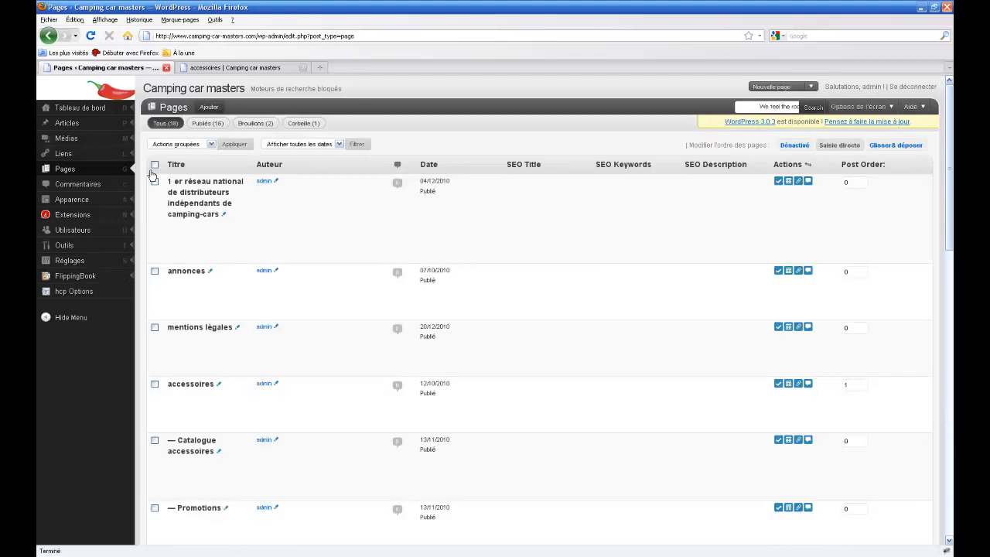
scroll(261, 309, down, 5)
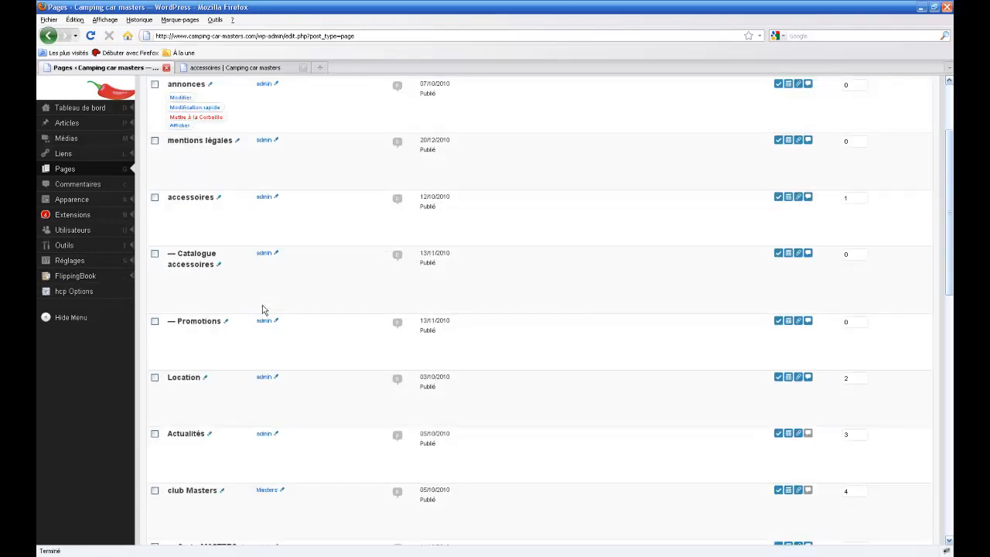
click(197, 323)
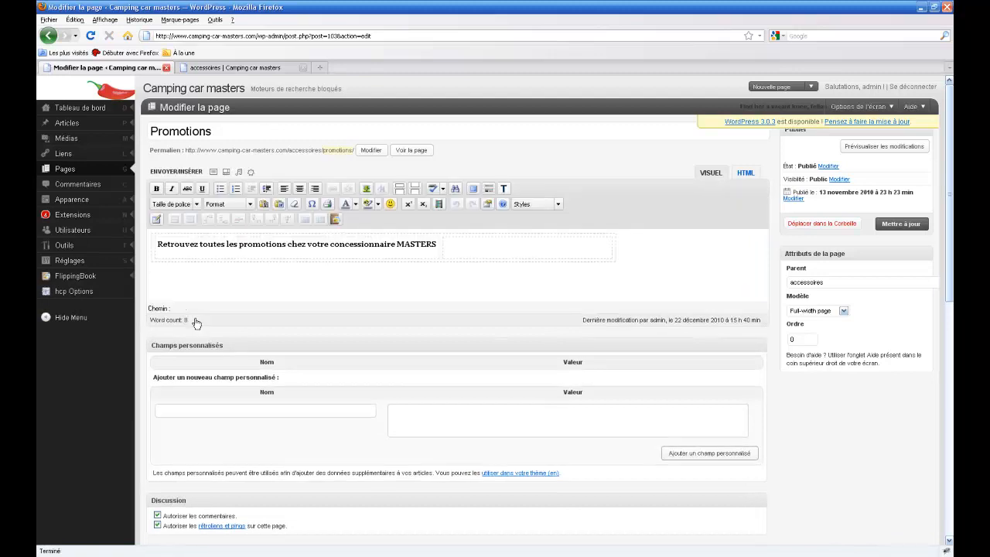
Insert the FlippingBook with ID 9 on a new line below the "Retrouvez toutes les promotions chez votre concessionnaire MASTERS" heading
click(434, 260)
click(434, 262)
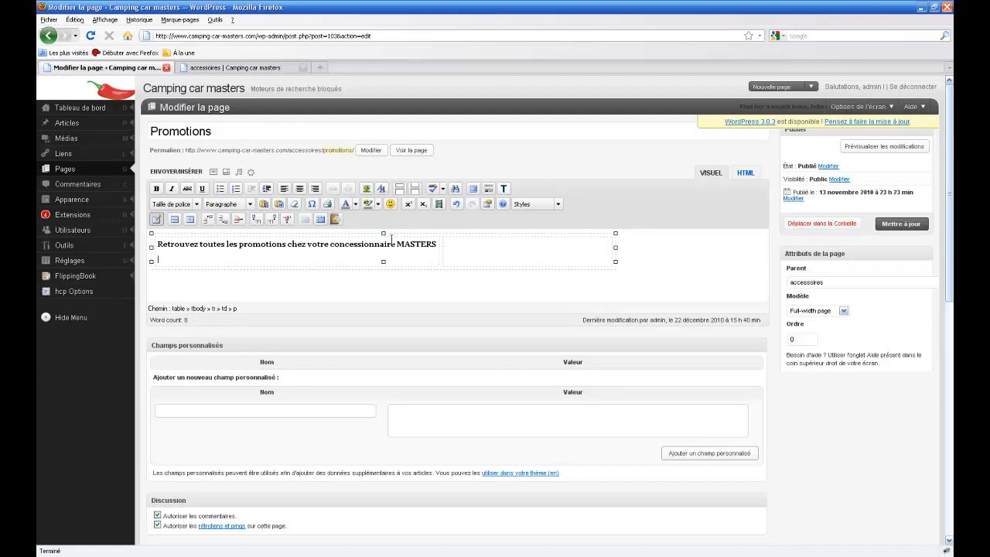
click(335, 220)
click(186, 259)
text(9)
Preview the changes to the Promotions page and turn the cover of the embedded book to view its inner pages
click(856, 148)
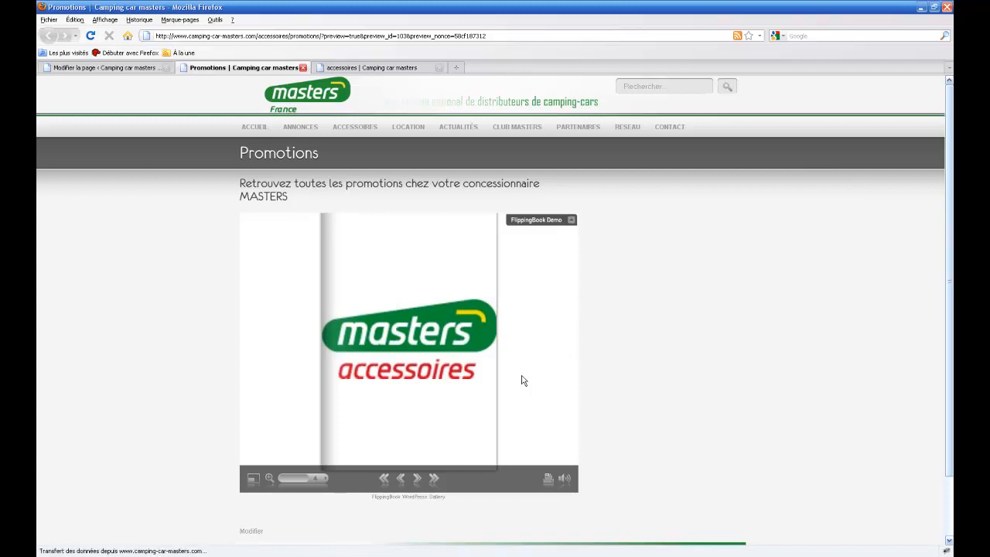
drag(464, 449, 37, 381)
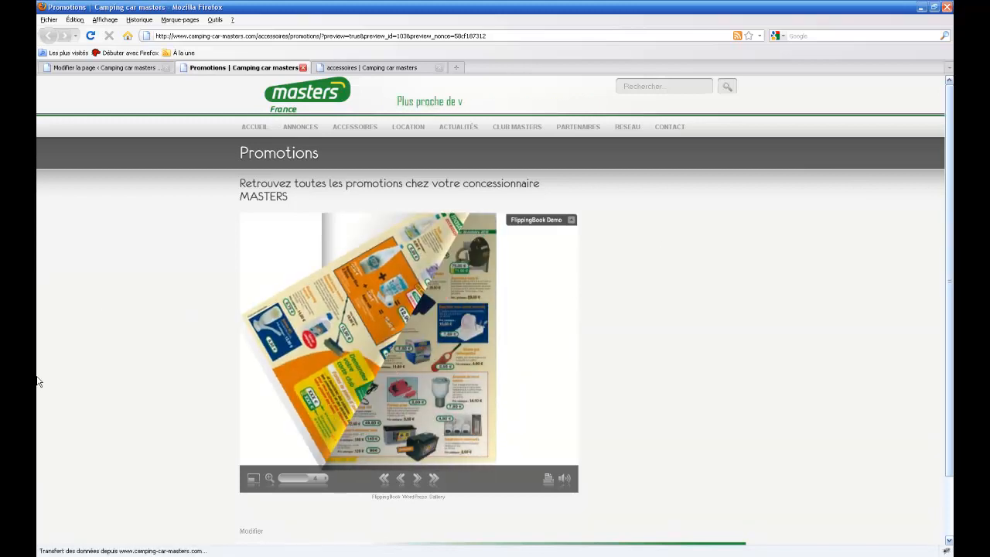
drag(39, 550, 468, 388)
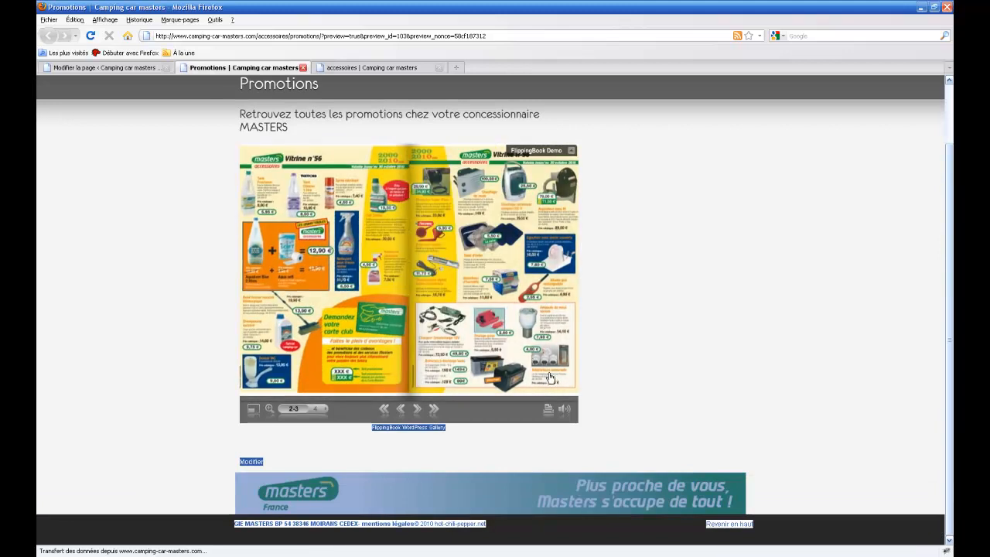